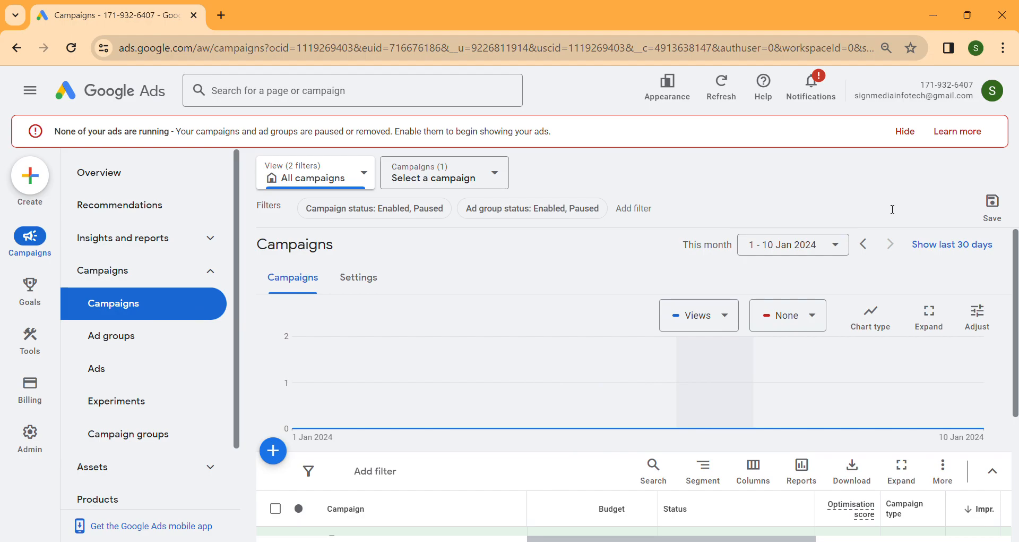
Start a new campaign with the App promotion objective
{"action": "left_click", "coordinate": [273, 450]}
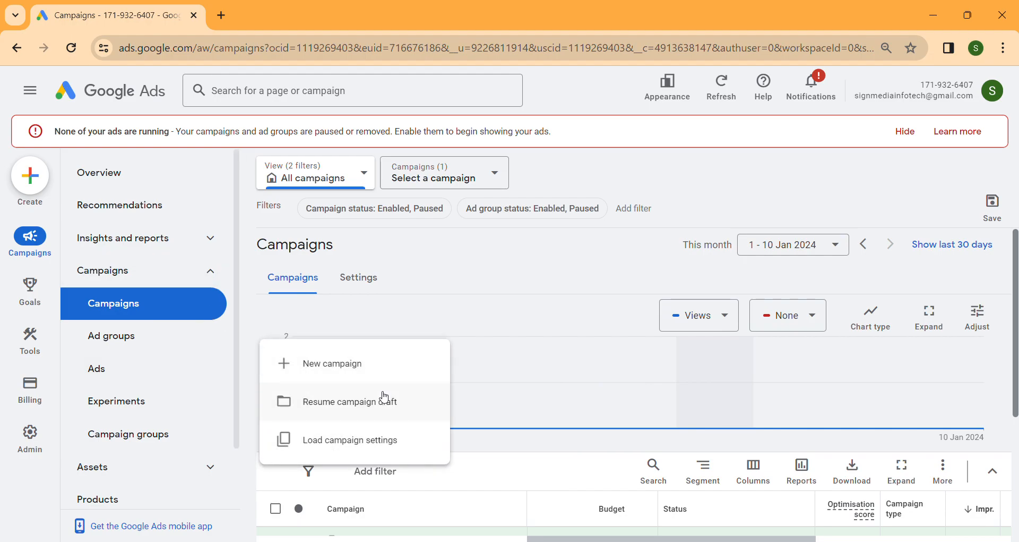
{"action": "left_click", "coordinate": [367, 370]}
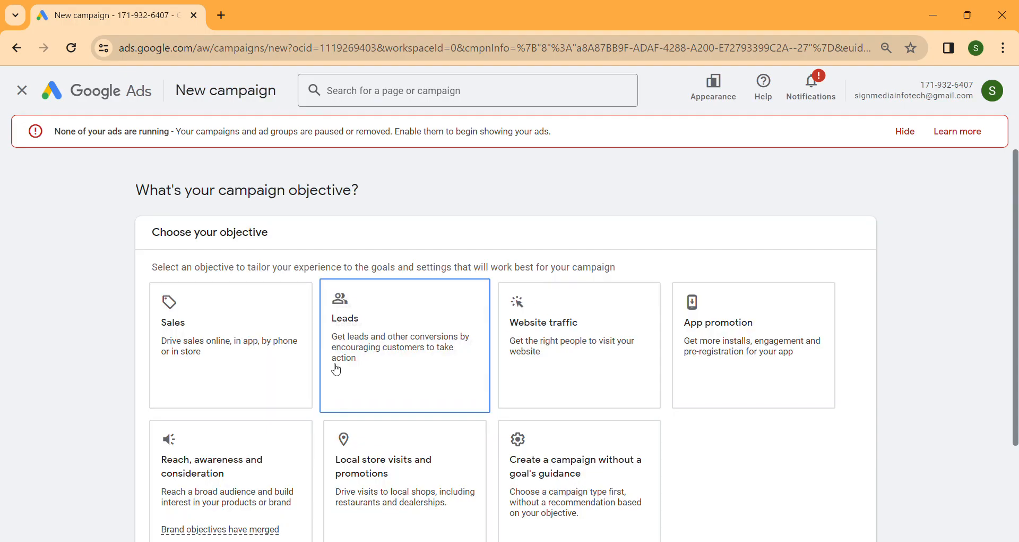
{"action": "scroll", "coordinate": [372, 372], "scroll_direction": "down", "scroll_amount": 1}
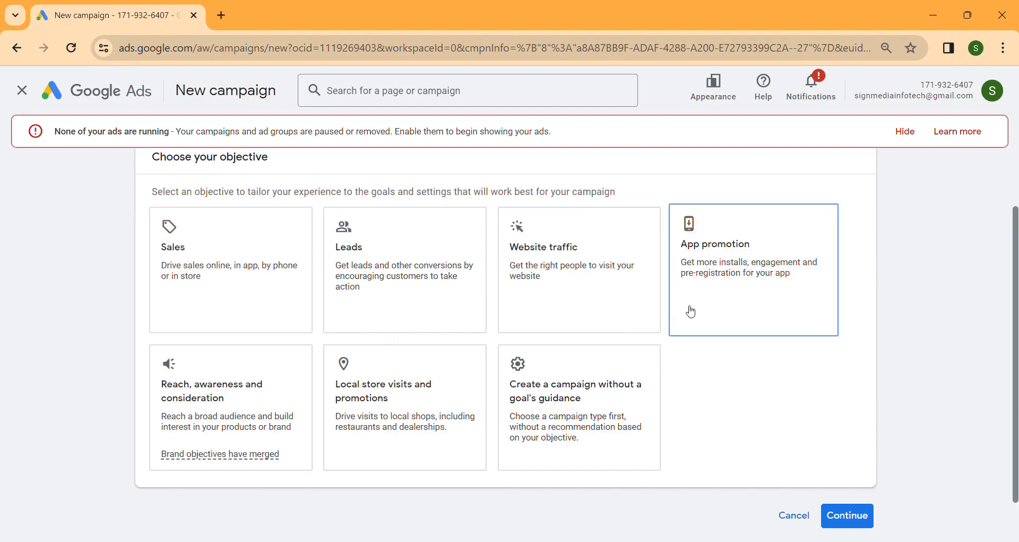
{"action": "left_click", "coordinate": [779, 284]}
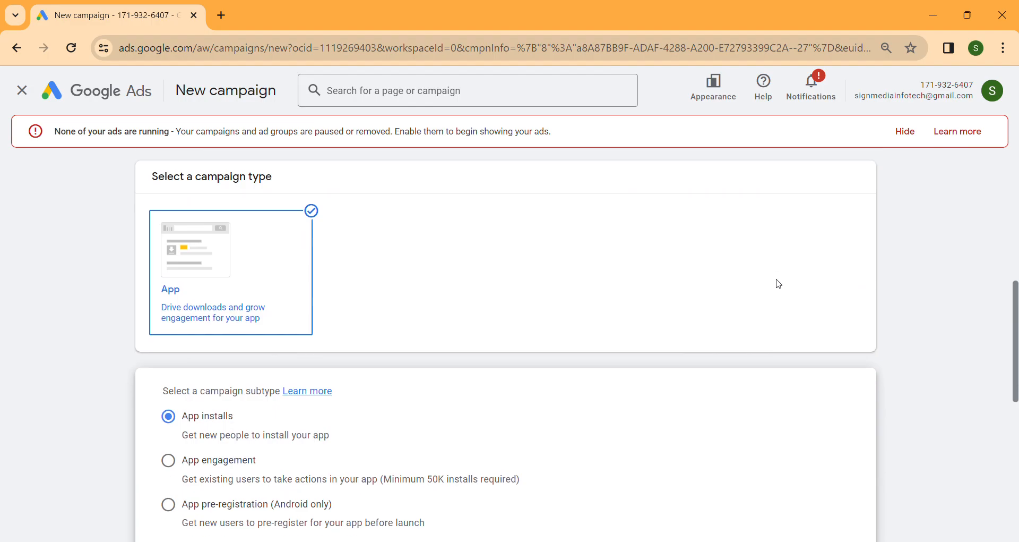
Review the campaign type and subtype options and choose App installs as the campaign subtype
{"action": "scroll", "coordinate": [446, 407], "scroll_direction": "up", "scroll_amount": 4}
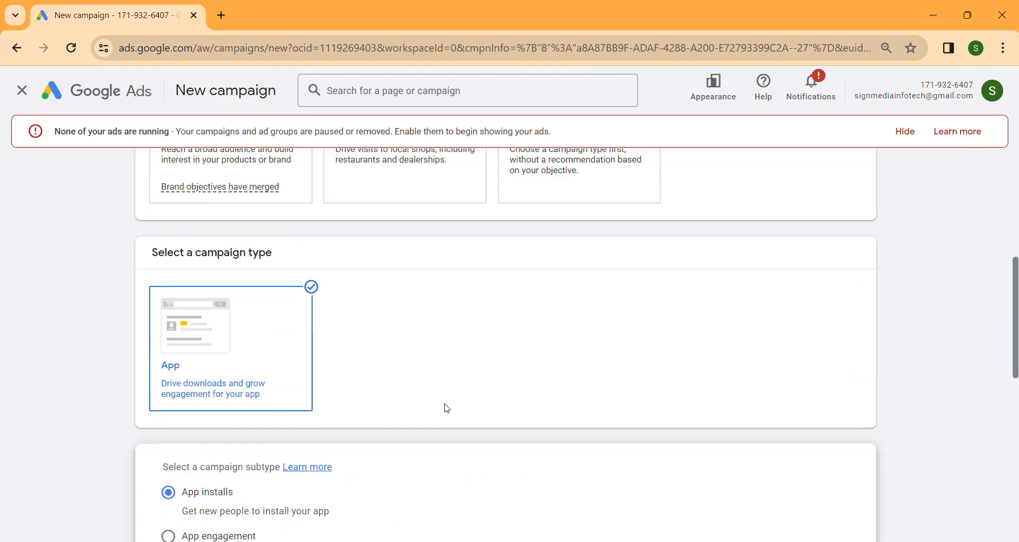
{"action": "scroll", "coordinate": [499, 409], "scroll_direction": "down", "scroll_amount": 3}
{"action": "scroll", "coordinate": [234, 430], "scroll_direction": "down", "scroll_amount": 1}
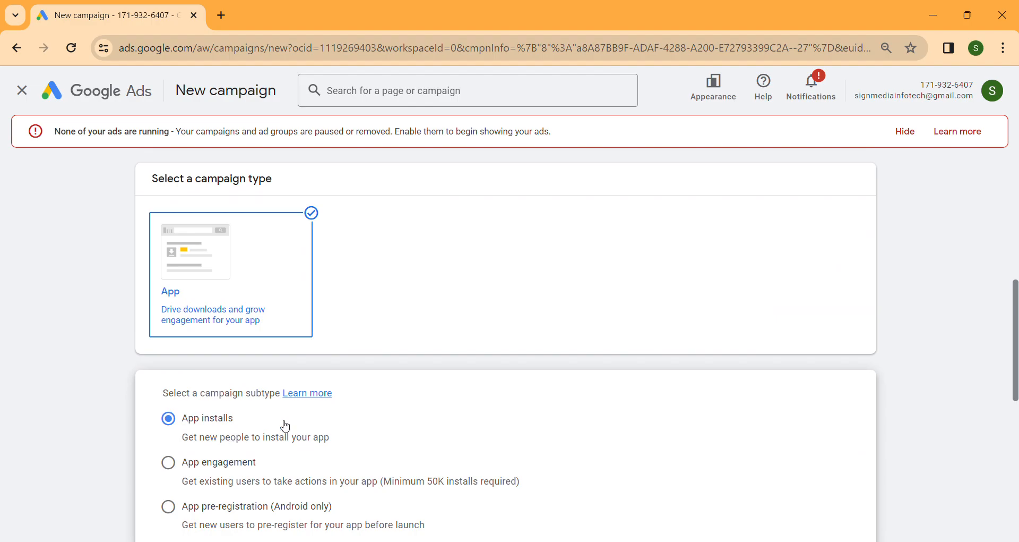
{"action": "scroll", "coordinate": [259, 418], "scroll_direction": "down", "scroll_amount": 1}
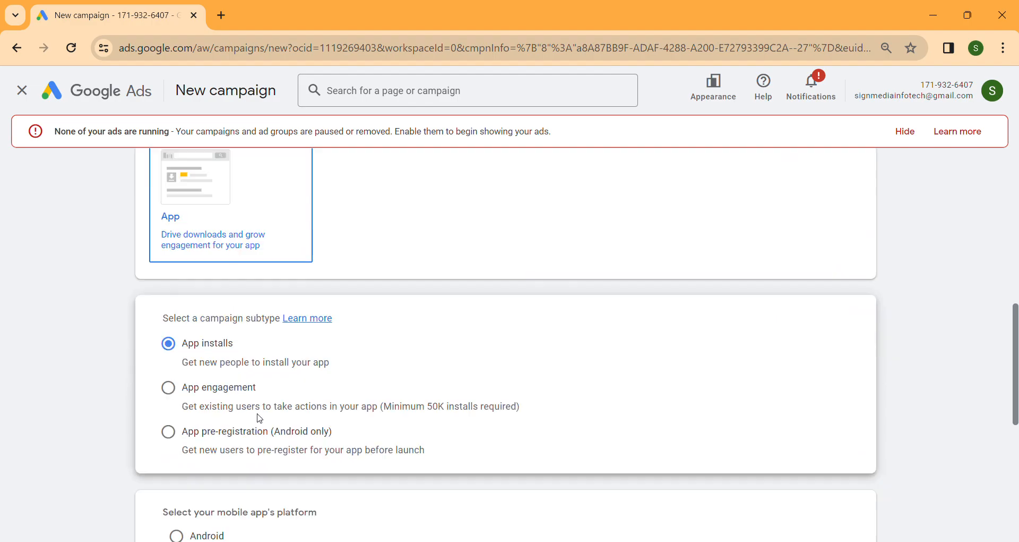
{"action": "left_click", "coordinate": [189, 388]}
{"action": "left_click", "coordinate": [168, 343]}
Choose the Android platform, look up "nykaa", select Nykaa - Beauty Shopping App, and continue to the campaign settings
{"action": "scroll", "coordinate": [392, 383], "scroll_direction": "down", "scroll_amount": 3}
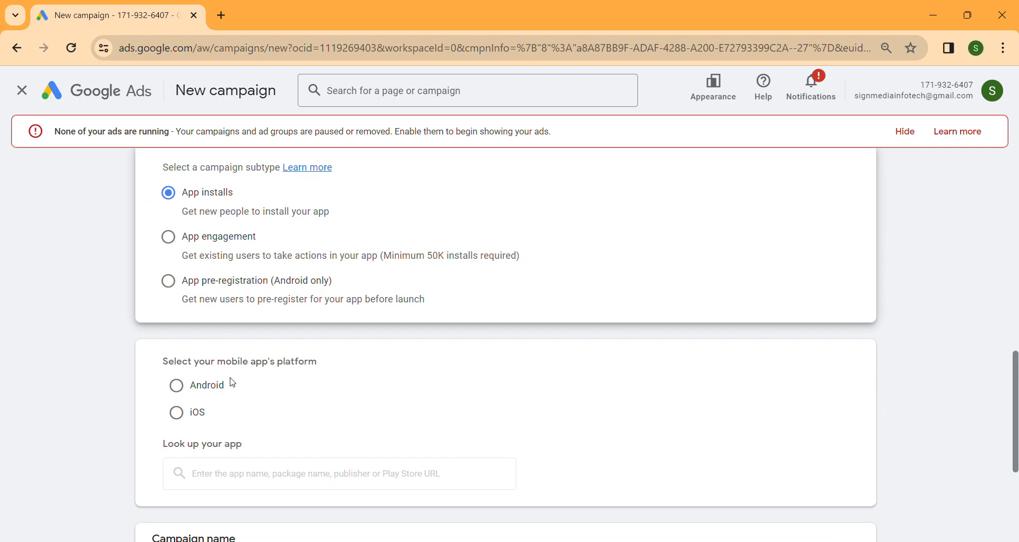
{"action": "left_click", "coordinate": [177, 385]}
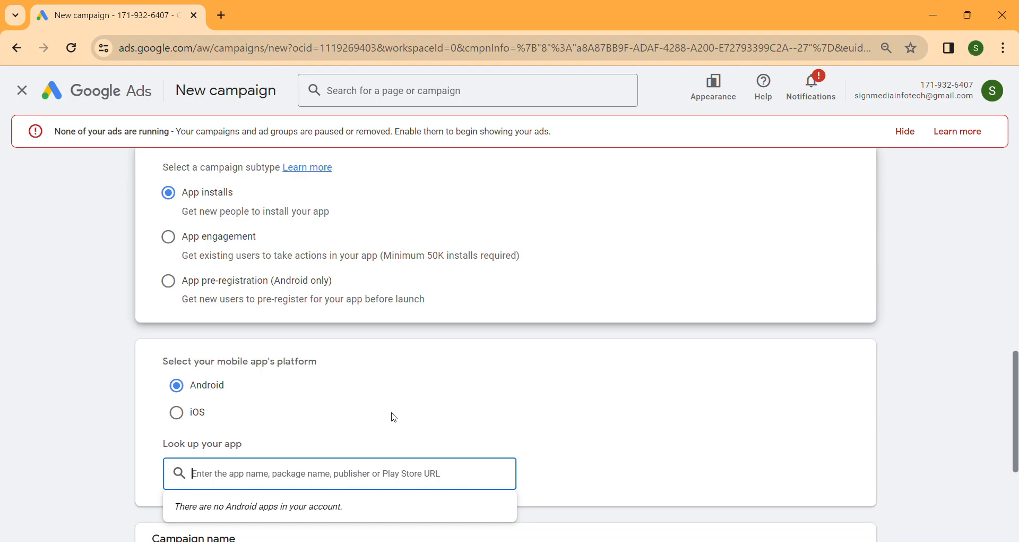
{"action": "type", "text": "nykaa"}
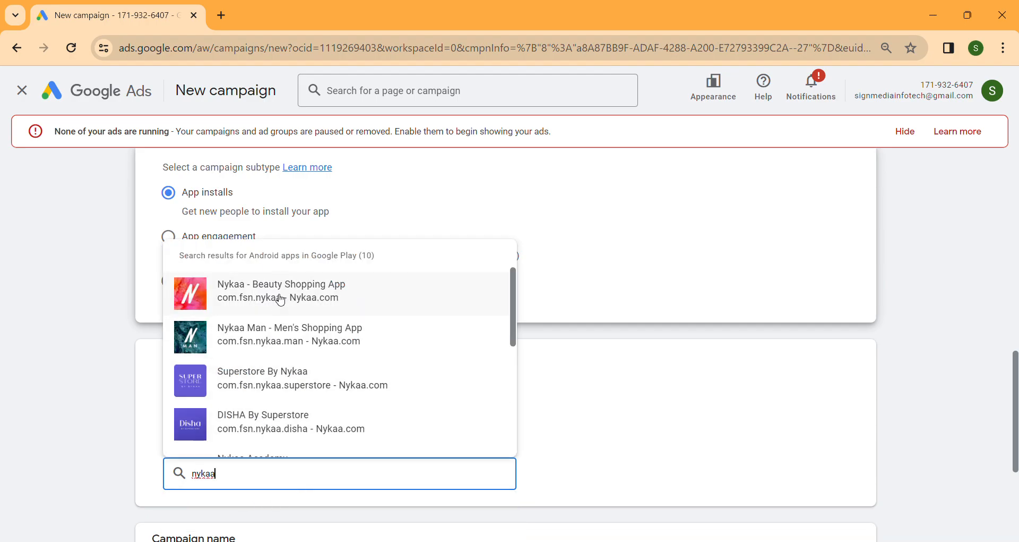
{"action": "left_click", "coordinate": [255, 295]}
{"action": "scroll", "coordinate": [467, 446], "scroll_direction": "down", "scroll_amount": 3}
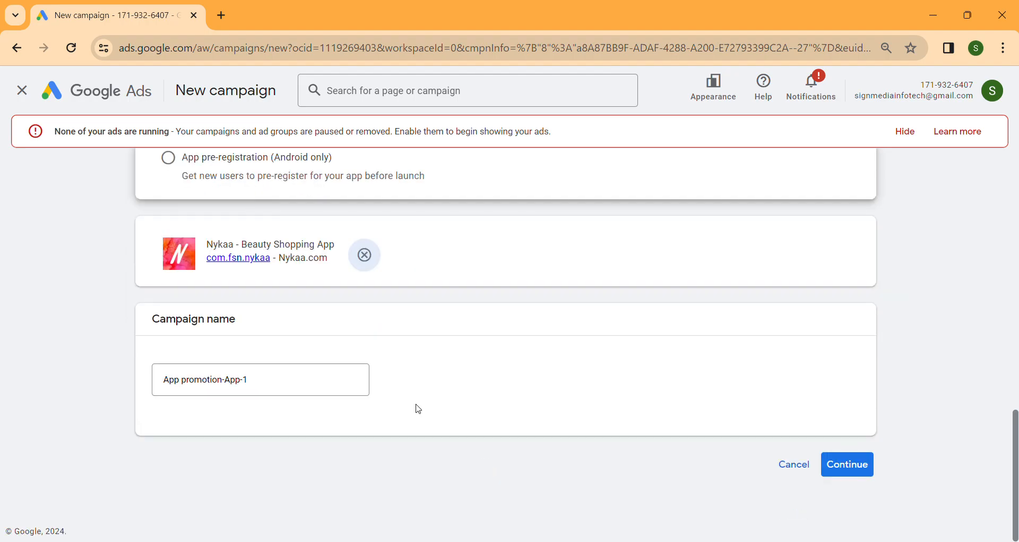
{"action": "left_click", "coordinate": [846, 466]}
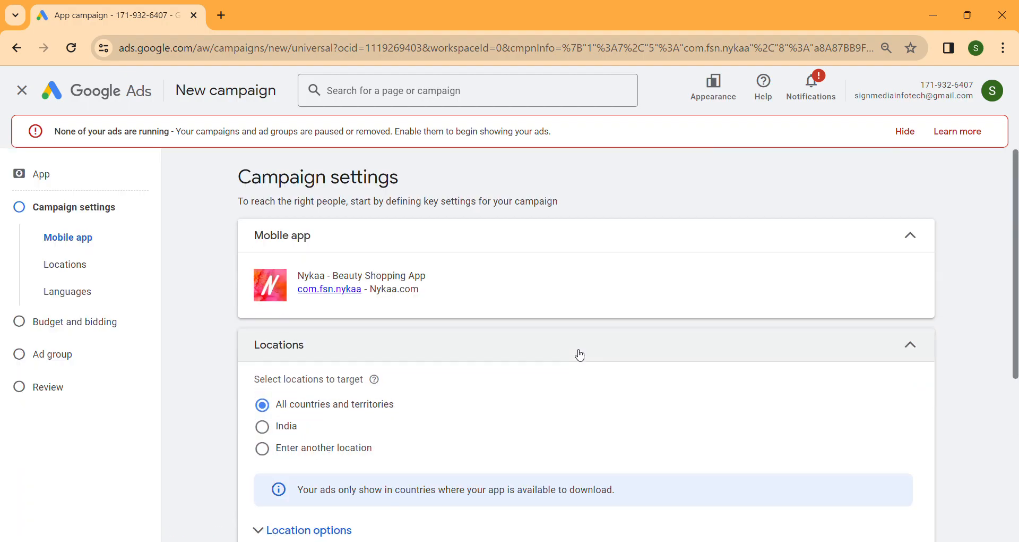
Set the campaign's target location to India
{"action": "scroll", "coordinate": [580, 355], "scroll_direction": "down", "scroll_amount": 1}
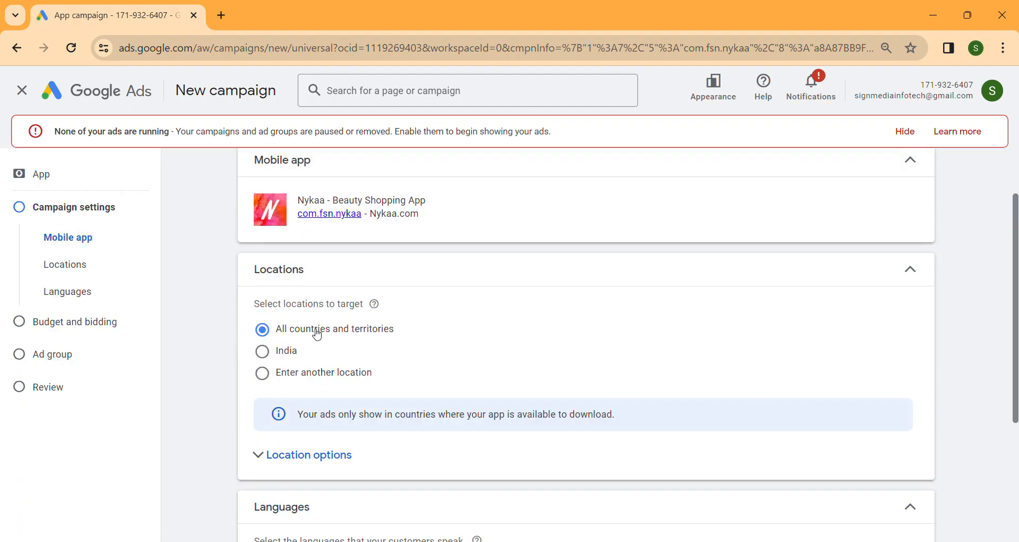
{"action": "left_click", "coordinate": [278, 372]}
{"action": "scroll", "coordinate": [585, 373], "scroll_direction": "down", "scroll_amount": 1}
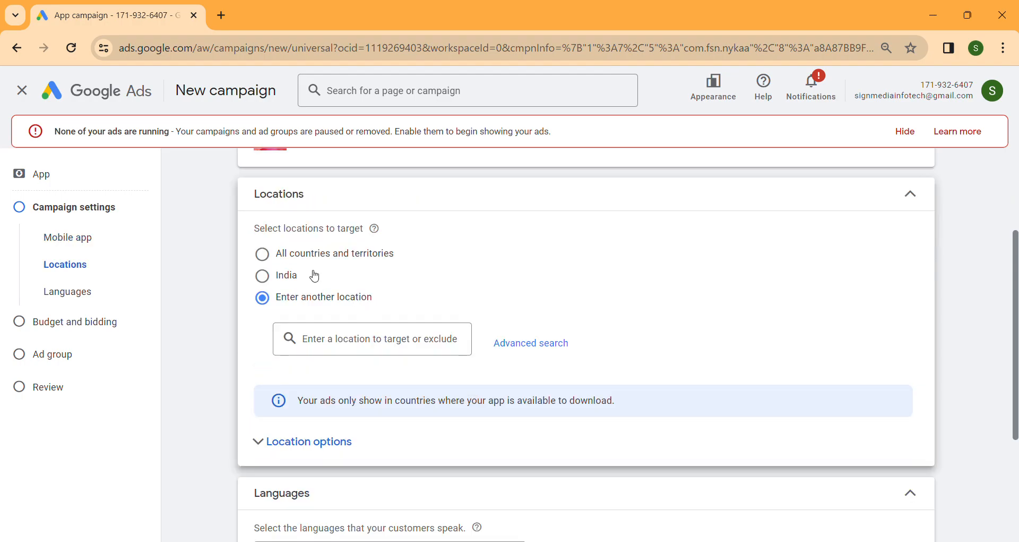
{"action": "left_click", "coordinate": [290, 275]}
Expand the additional campaign settings and proceed to the budget and bidding stage
{"action": "scroll", "coordinate": [543, 333], "scroll_direction": "down", "scroll_amount": 2}
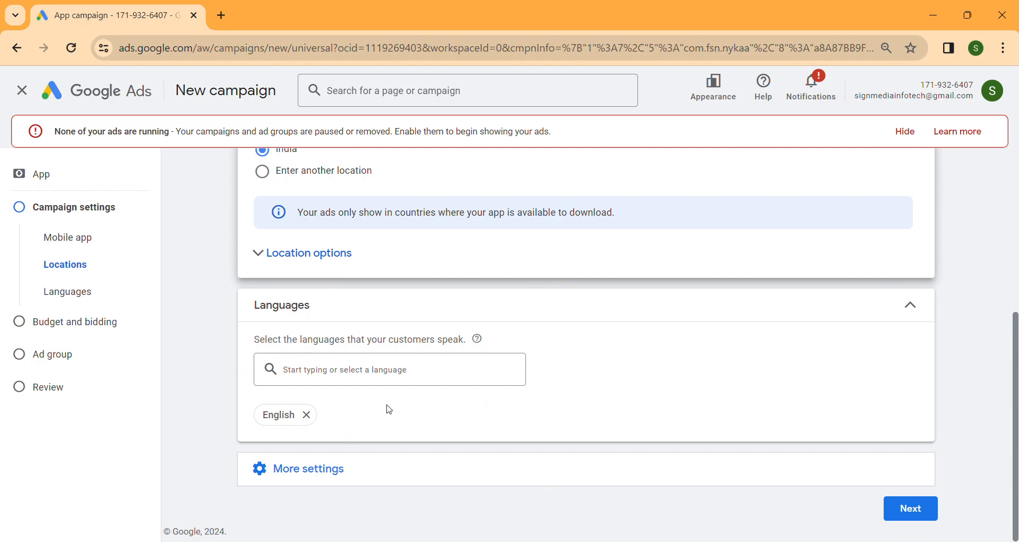
{"action": "left_click", "coordinate": [350, 466]}
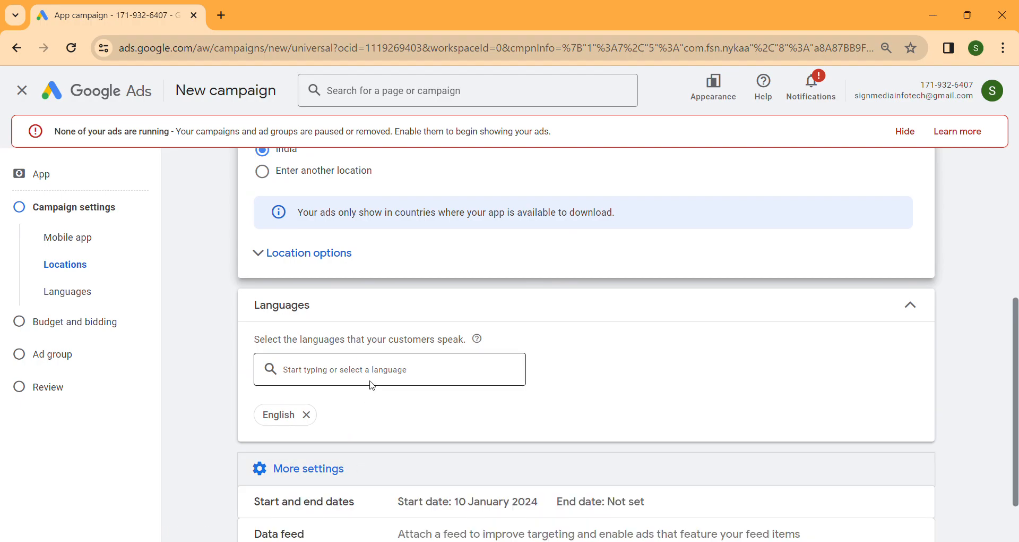
{"action": "scroll", "coordinate": [389, 382], "scroll_direction": "down", "scroll_amount": 1}
{"action": "left_click", "coordinate": [894, 509]}
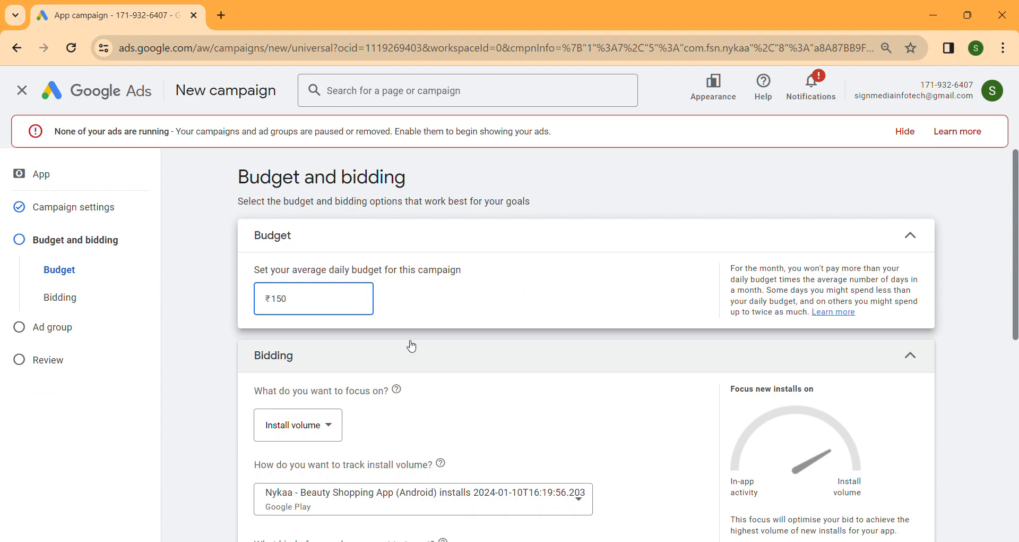
Set the average daily budget to ₹150 and choose Install volume as the bidding focus
{"action": "left_click", "coordinate": [518, 378]}
{"action": "scroll", "coordinate": [517, 378], "scroll_direction": "down", "scroll_amount": 3}
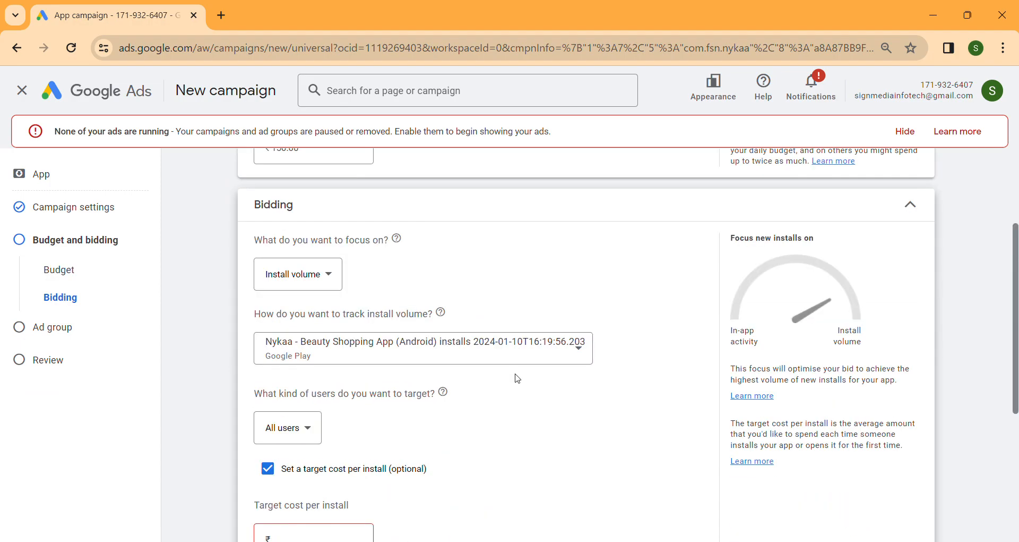
{"action": "left_click", "coordinate": [325, 275]}
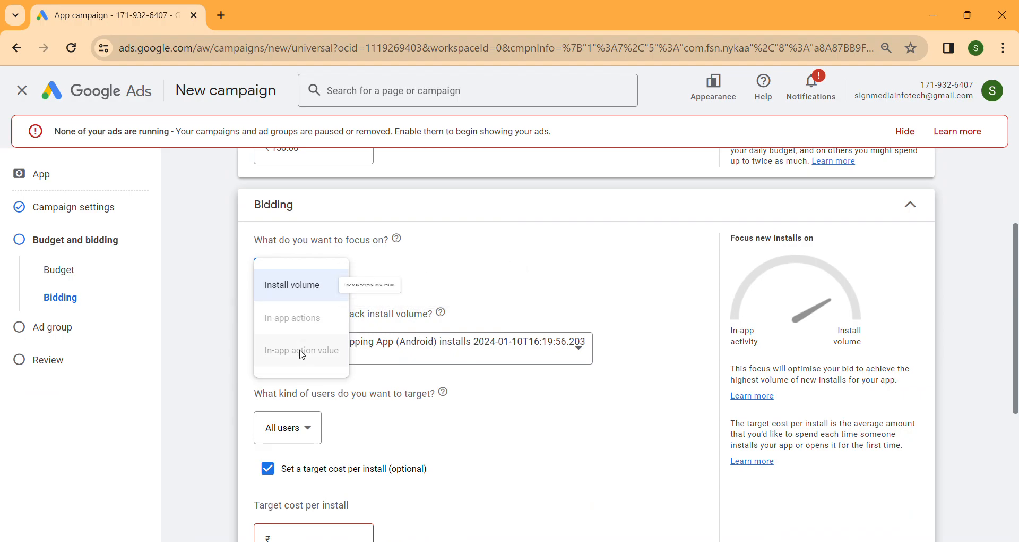
{"action": "left_click", "coordinate": [314, 291]}
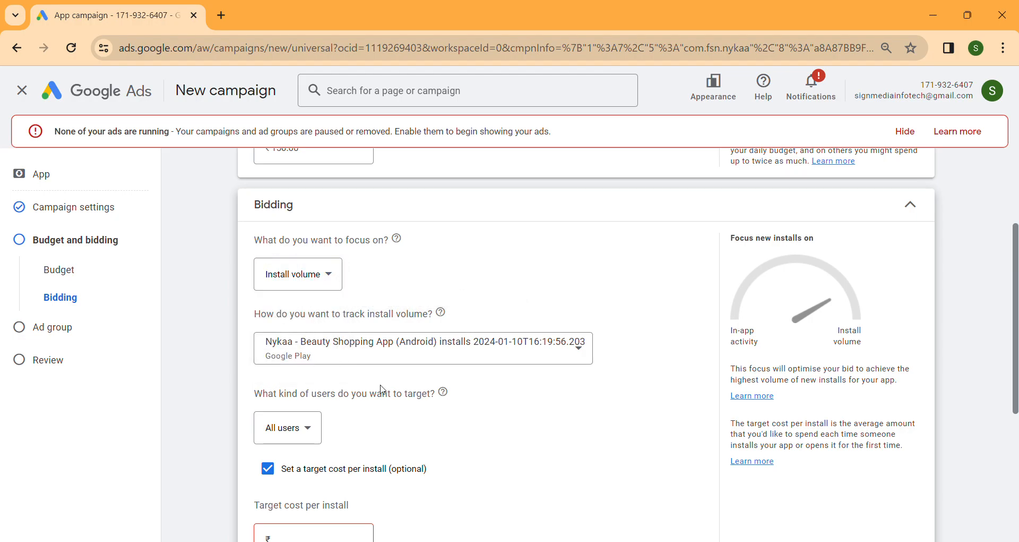
Target All users with a target cost per install of ₹20, and proceed to the ad group stage
{"action": "scroll", "coordinate": [383, 389], "scroll_direction": "down", "scroll_amount": 1}
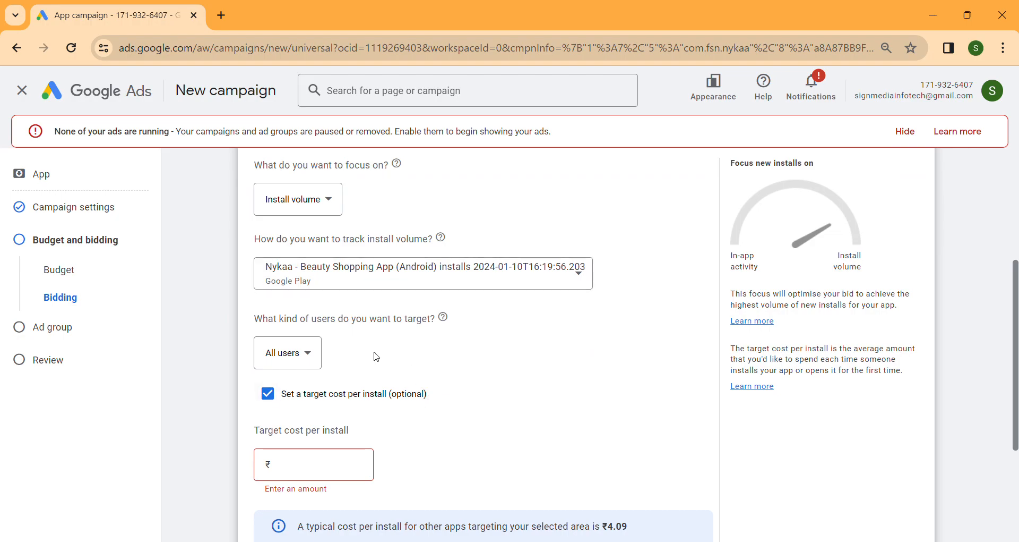
{"action": "left_click", "coordinate": [295, 355]}
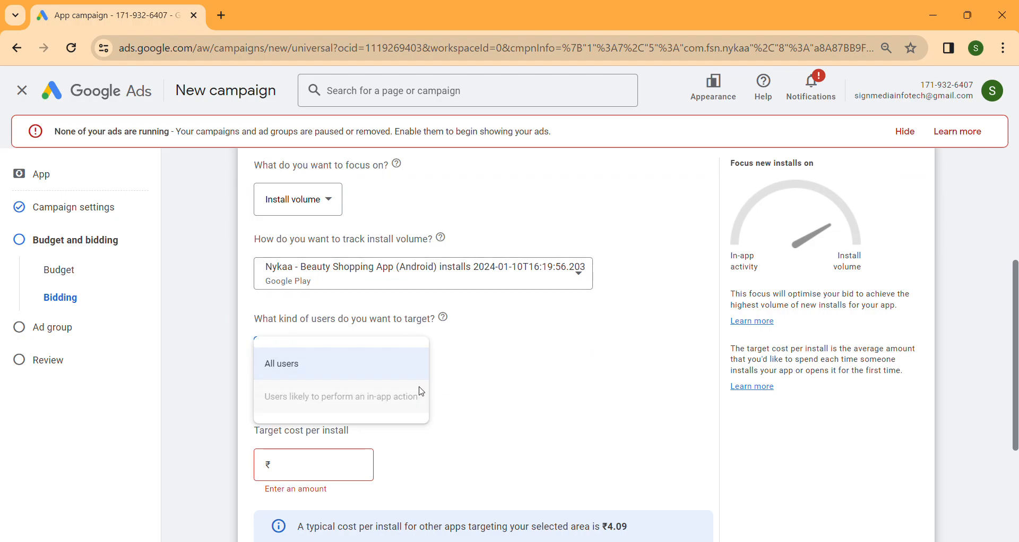
{"action": "left_click", "coordinate": [366, 370]}
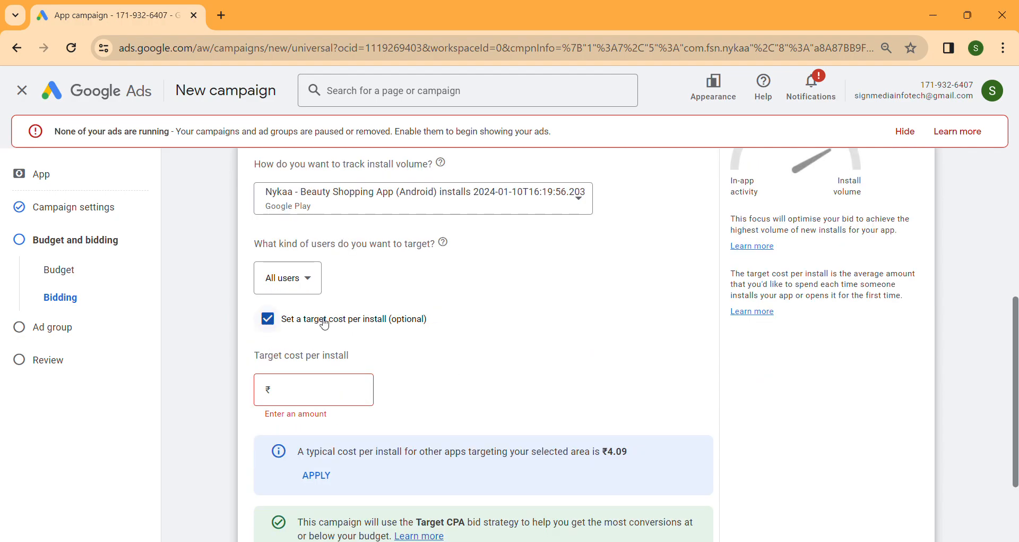
{"action": "left_click", "coordinate": [321, 394]}
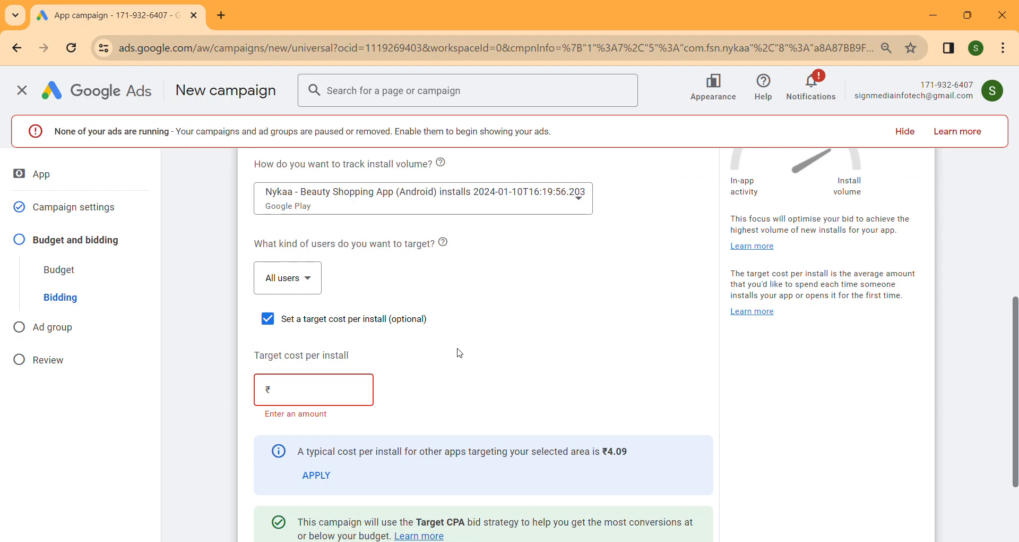
{"action": "type", "text": "20"}
{"action": "scroll", "coordinate": [459, 353], "scroll_direction": "down", "scroll_amount": 2}
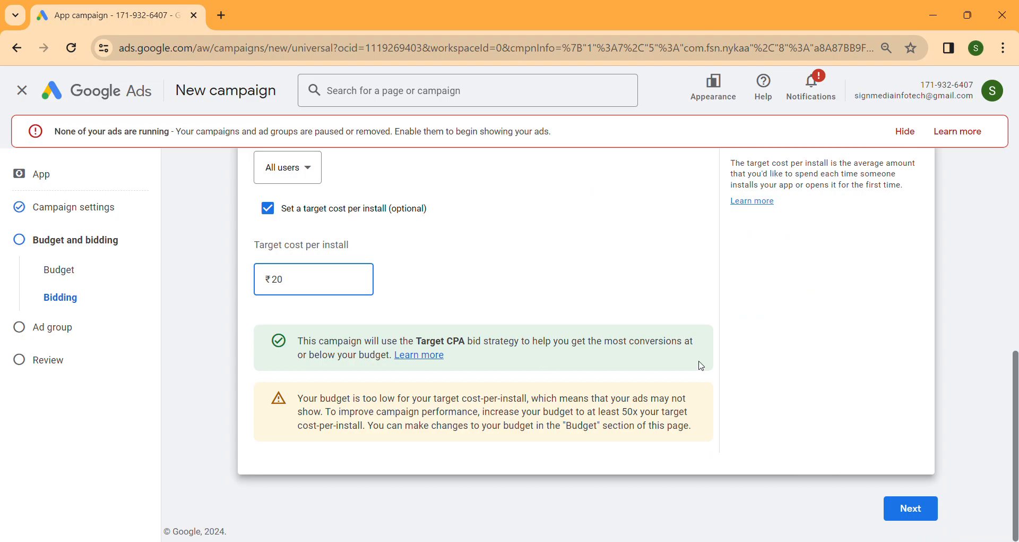
{"action": "left_click", "coordinate": [905, 507]}
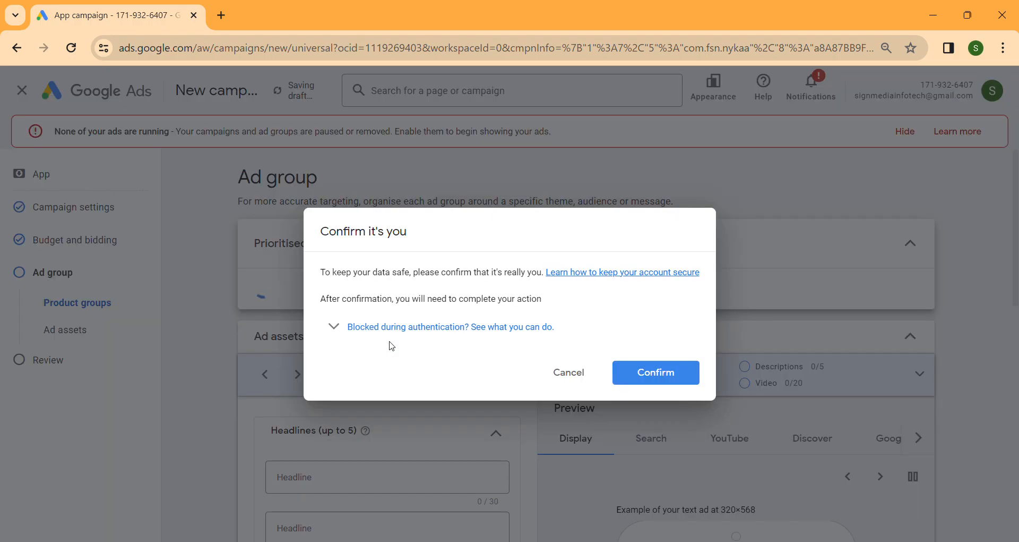
Dismiss the identity confirmation and examine the ad asset fields for headlines, descriptions, images, videos and HTML5
{"action": "left_click", "coordinate": [568, 372]}
{"action": "scroll", "coordinate": [462, 405], "scroll_direction": "down", "scroll_amount": 3}
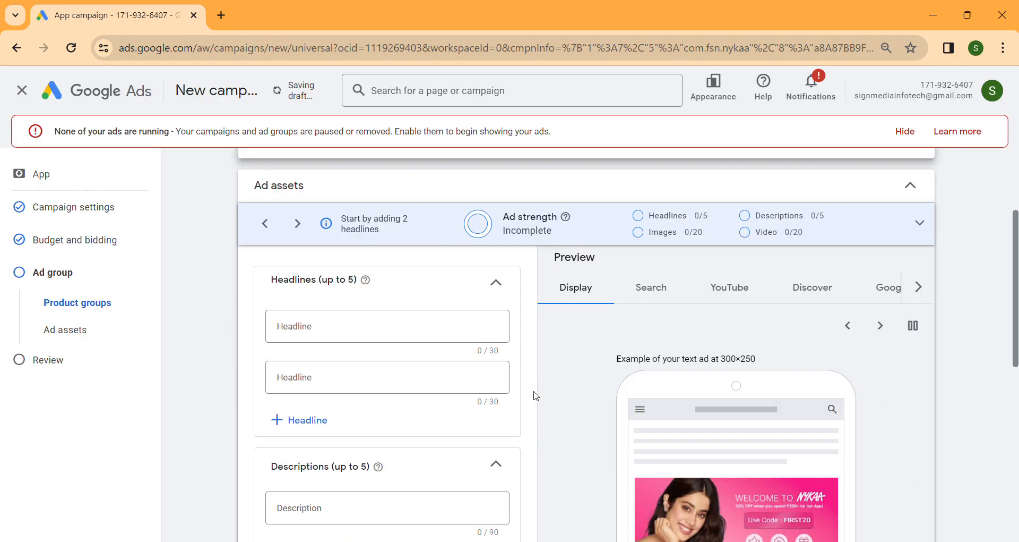
{"action": "scroll", "coordinate": [526, 404], "scroll_direction": "down", "scroll_amount": 1}
{"action": "scroll", "coordinate": [409, 345], "scroll_direction": "up", "scroll_amount": 1}
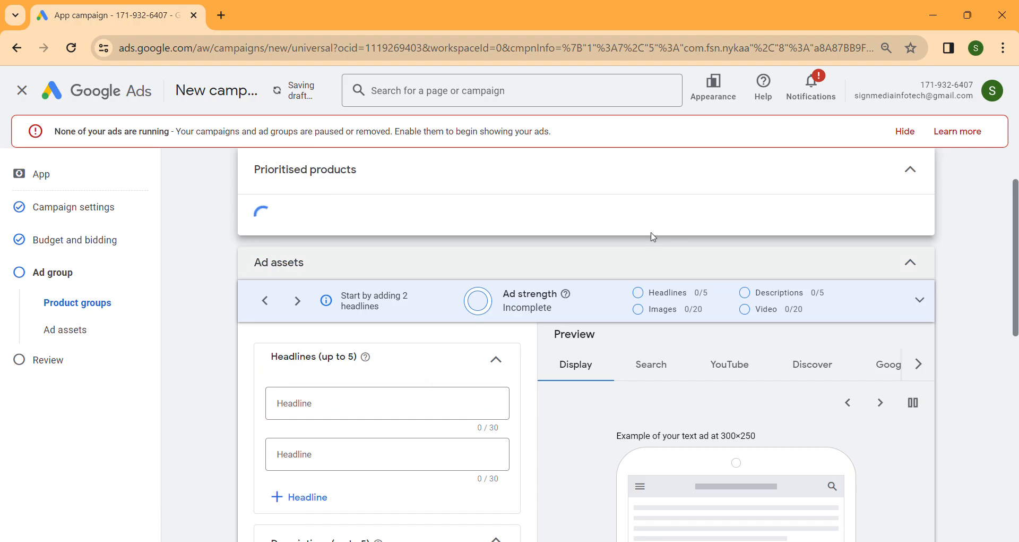
{"action": "scroll", "coordinate": [416, 349], "scroll_direction": "down", "scroll_amount": 3}
{"action": "left_click", "coordinate": [353, 265]}
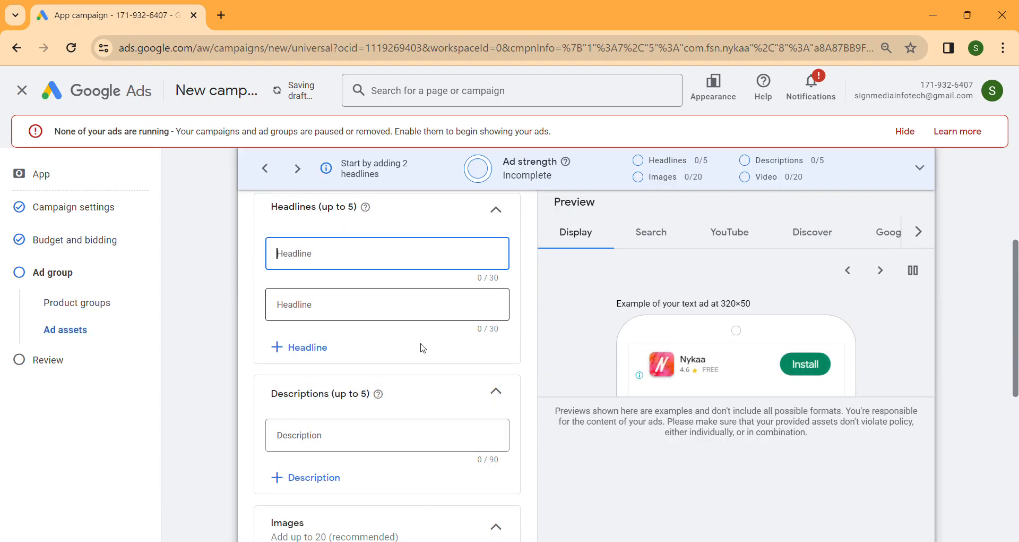
{"action": "left_click", "coordinate": [389, 433]}
{"action": "scroll", "coordinate": [425, 424], "scroll_direction": "down", "scroll_amount": 2}
{"action": "scroll", "coordinate": [444, 419], "scroll_direction": "down", "scroll_amount": 1}
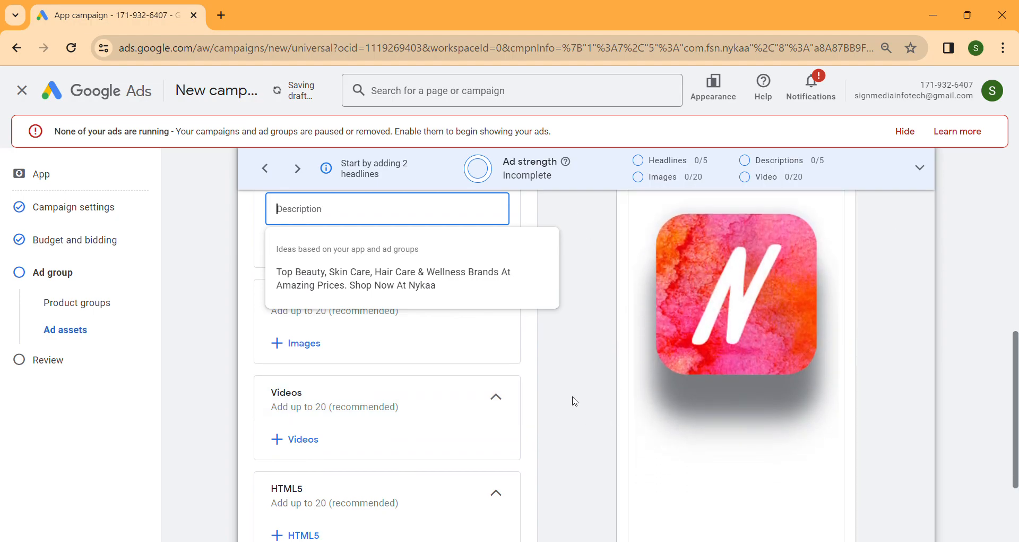
{"action": "scroll", "coordinate": [578, 399], "scroll_direction": "down", "scroll_amount": 3}
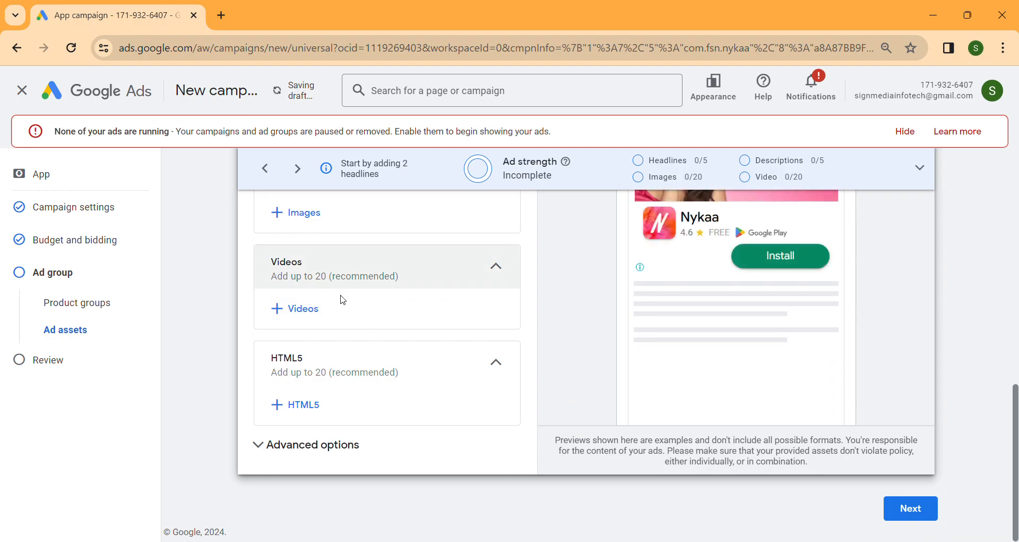
{"action": "scroll", "coordinate": [343, 300], "scroll_direction": "up", "scroll_amount": 3}
{"action": "scroll", "coordinate": [334, 353], "scroll_direction": "down", "scroll_amount": 3}
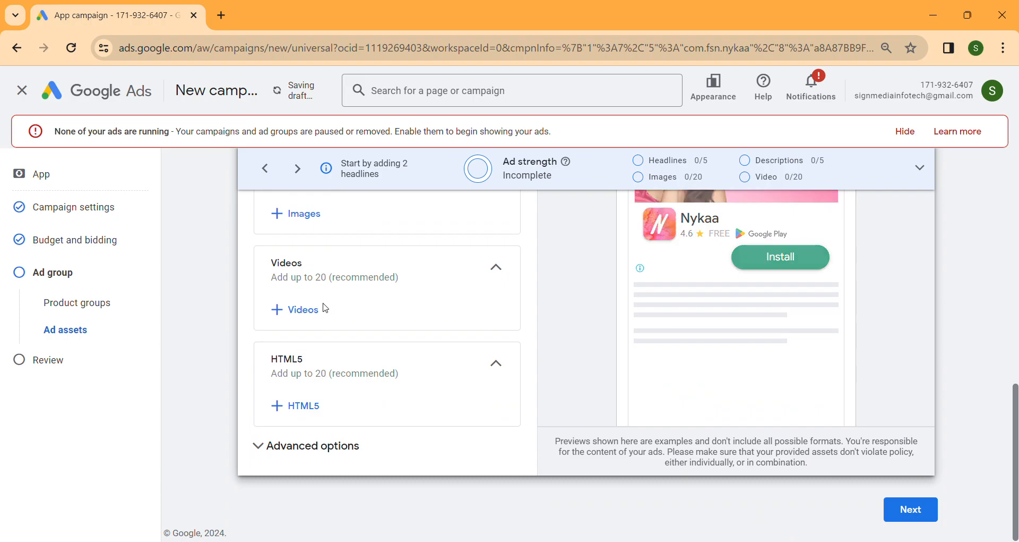
Proceed to the campaign review and examine the summary of budget, bidding and campaign settings
{"action": "left_click", "coordinate": [911, 509]}
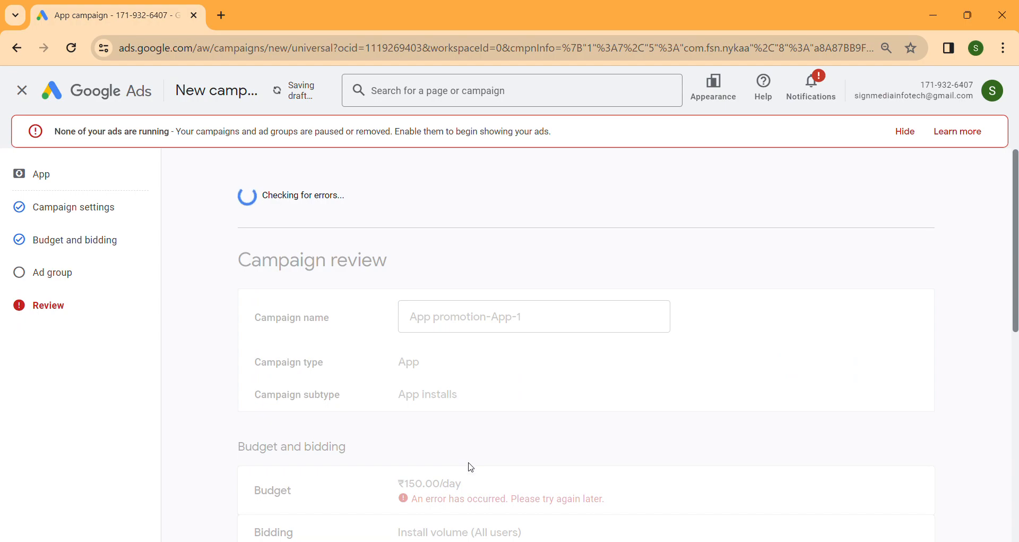
{"action": "scroll", "coordinate": [653, 425], "scroll_direction": "down", "scroll_amount": 1}
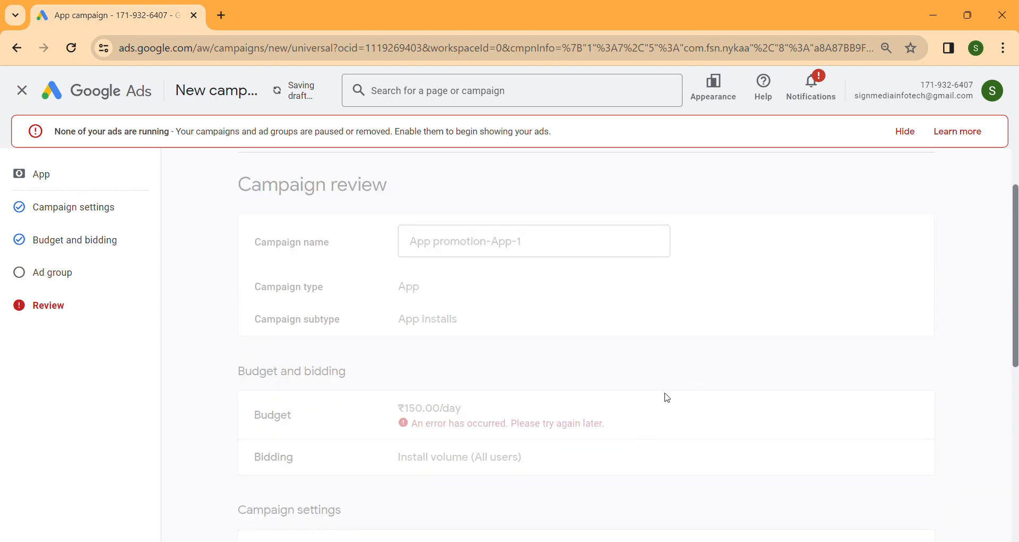
{"action": "scroll", "coordinate": [931, 444], "scroll_direction": "down", "scroll_amount": 1}
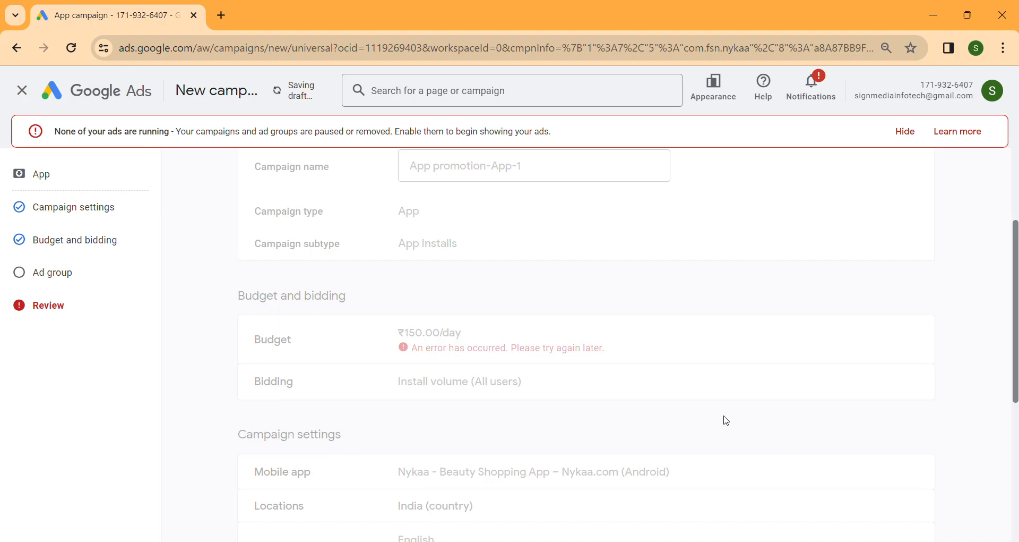
Close the new campaign setup and discard the draft
{"action": "left_click", "coordinate": [22, 91]}
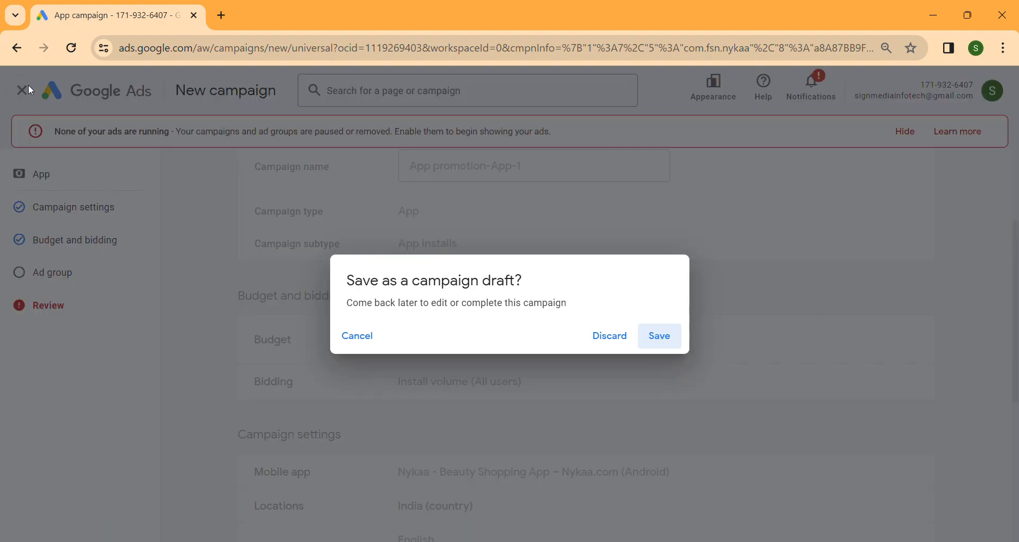
{"action": "left_click", "coordinate": [611, 335]}
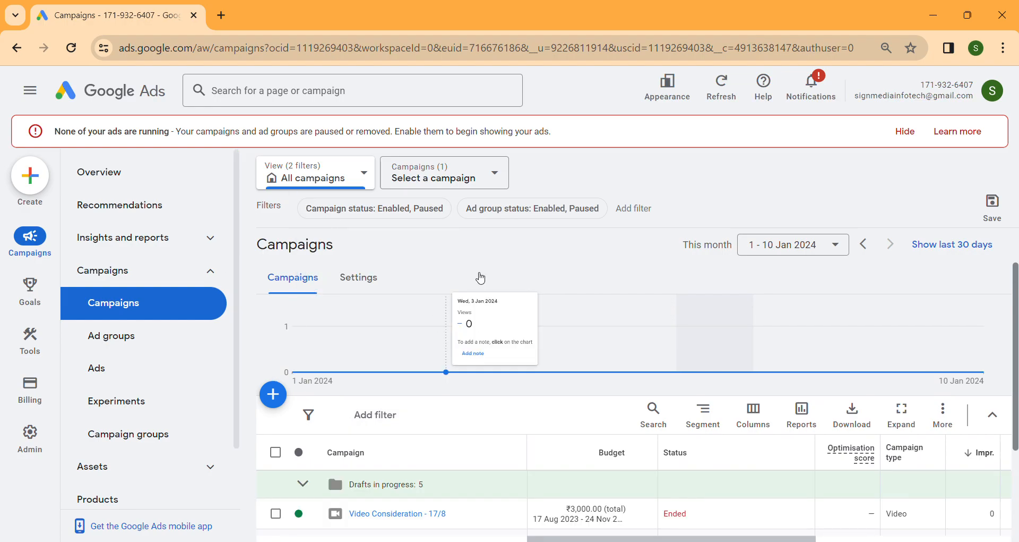
{"action": "scroll", "coordinate": [675, 398], "scroll_direction": "down", "scroll_amount": 2}
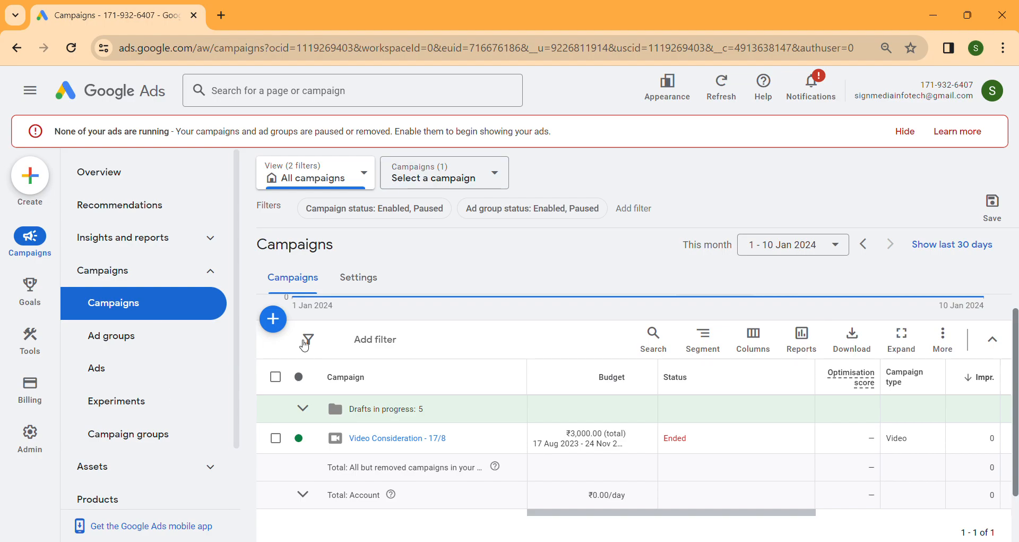
{"action": "left_click", "coordinate": [289, 96]}
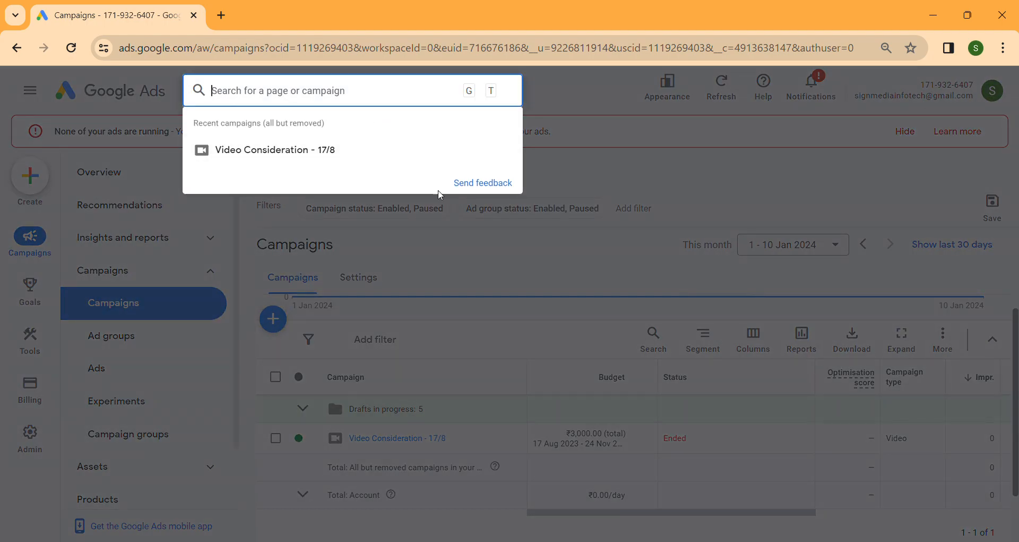
{"action": "left_click", "coordinate": [689, 160]}
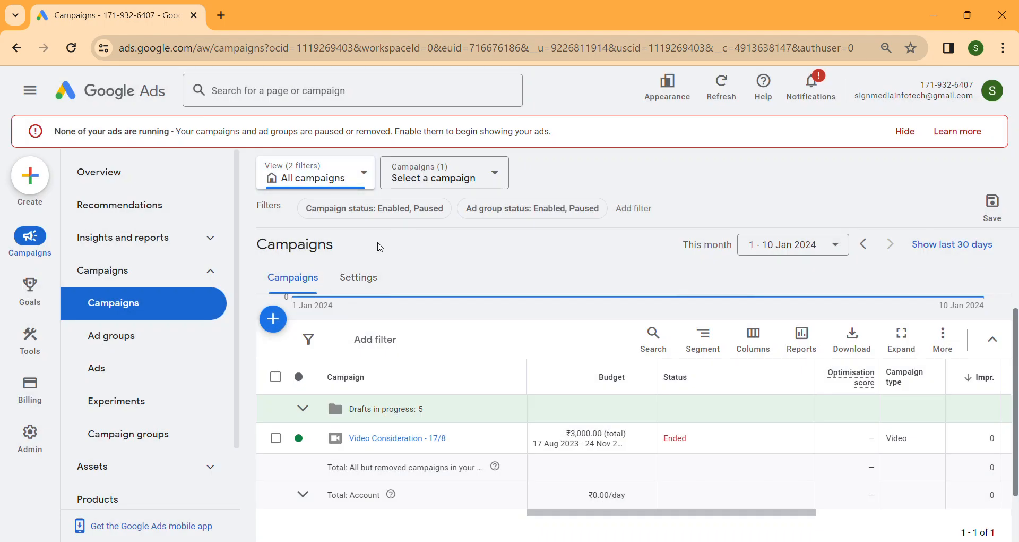